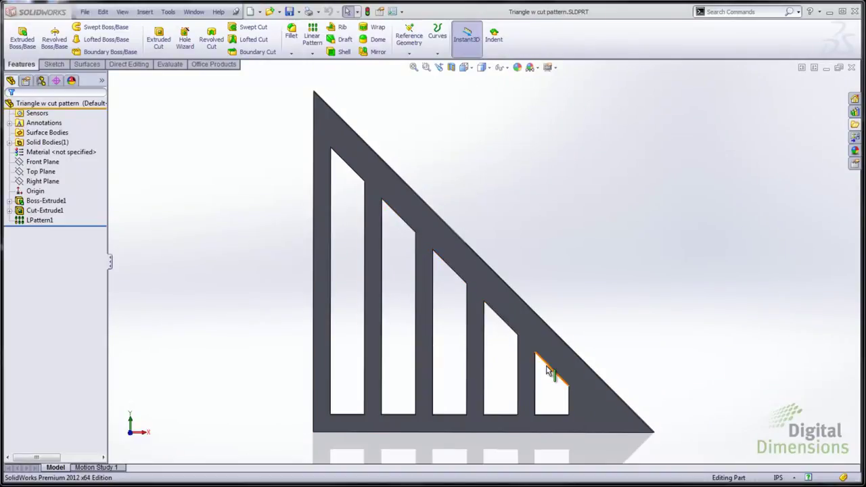
Open the sketch of Cut-Extrude1 to examine its relations and dimensions, and exit it without changes.
{"action": "left_click", "coordinate": [34, 216]}
{"action": "left_click", "coordinate": [9, 212]}
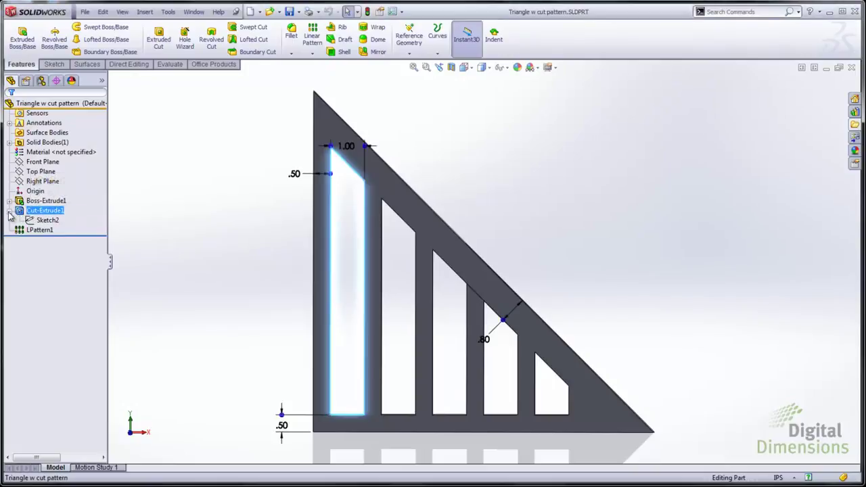
{"action": "left_click", "coordinate": [45, 220]}
{"action": "left_click", "coordinate": [42, 198]}
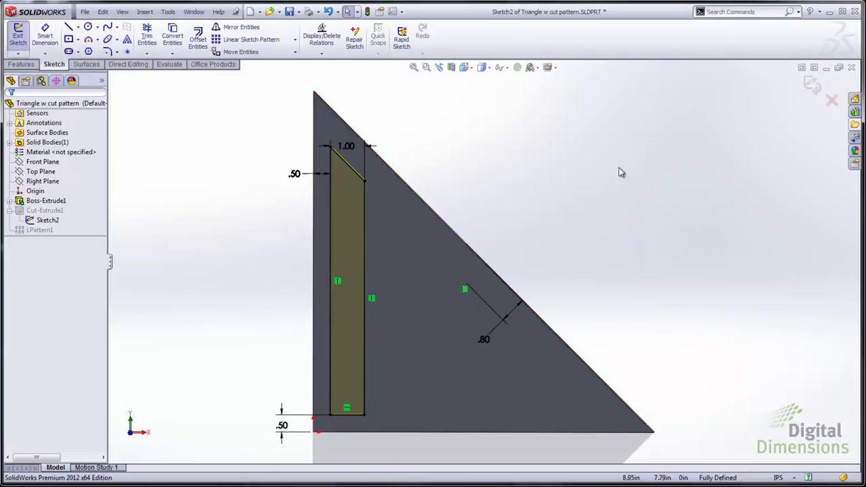
{"action": "left_click", "coordinate": [813, 84]}
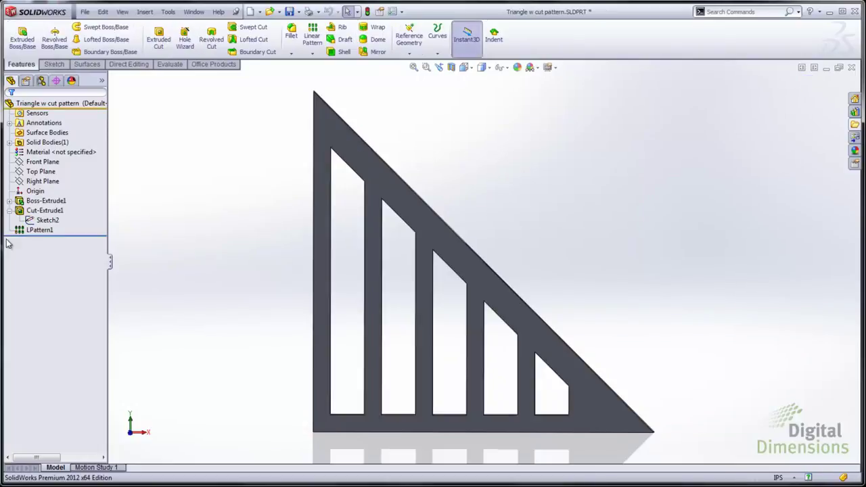
Roll the model back to before LPattern1 and display the dimensions of Cut-Extrude1.
{"action": "left_click", "coordinate": [44, 210]}
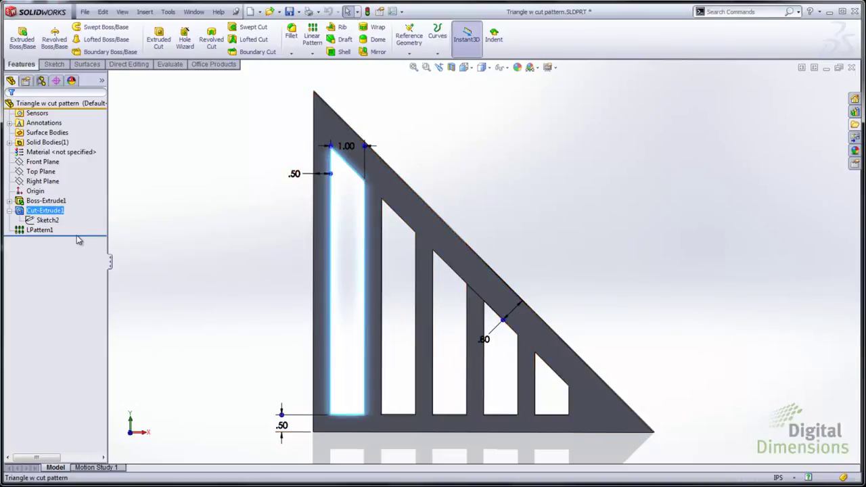
{"action": "left_click_drag", "start_coordinate": [83, 234], "coordinate": [84, 225]}
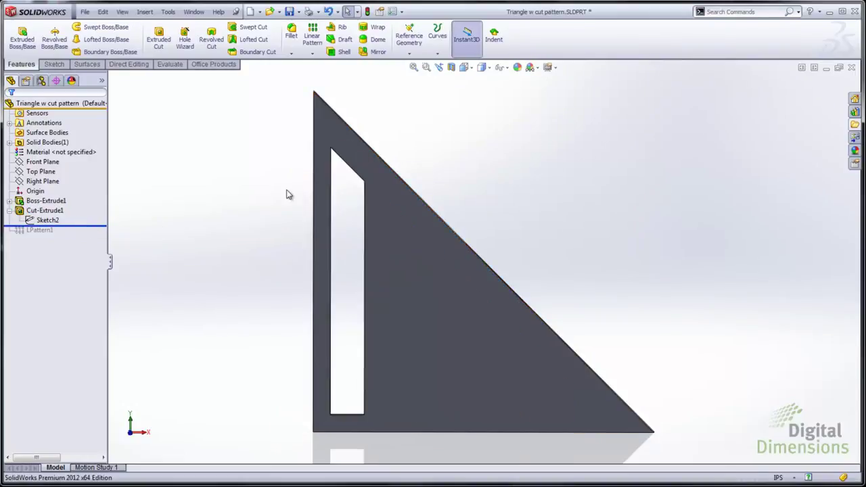
{"action": "left_click", "coordinate": [45, 211]}
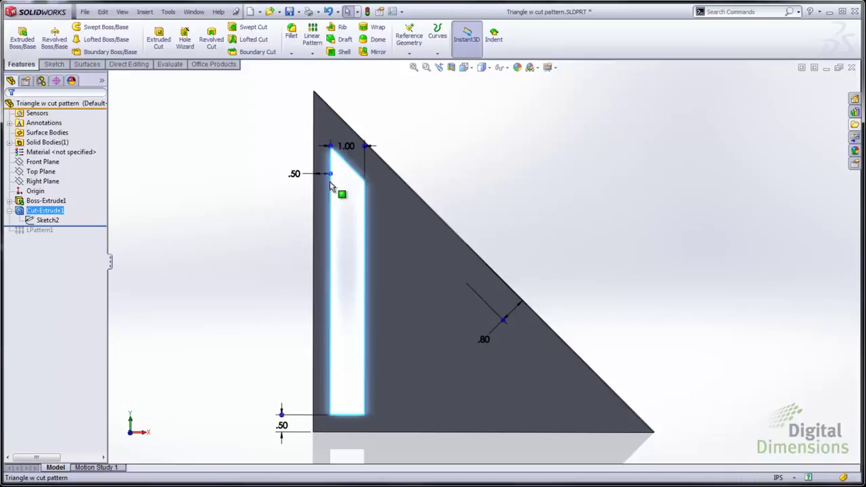
{"action": "left_click_drag", "start_coordinate": [339, 185], "coordinate": [335, 166]}
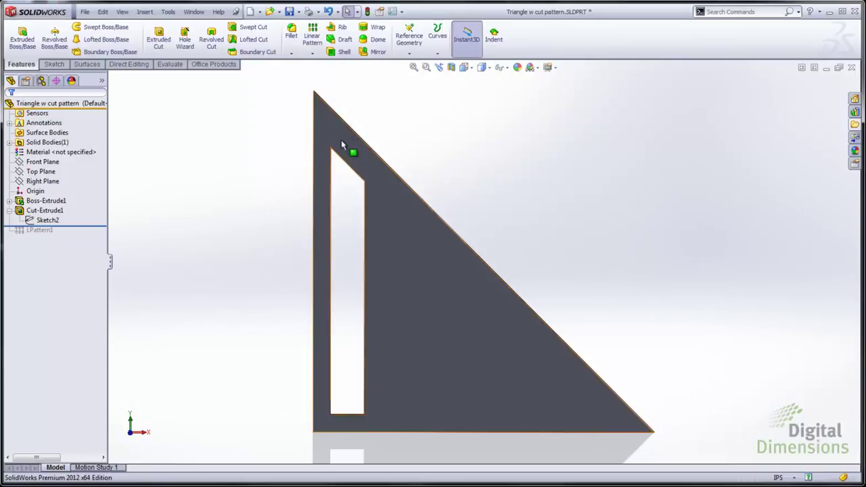
Set up a linear pattern of Cut-Extrude1 along the triangle's bottom edge, using a partial preview.
{"action": "left_click", "coordinate": [311, 56]}
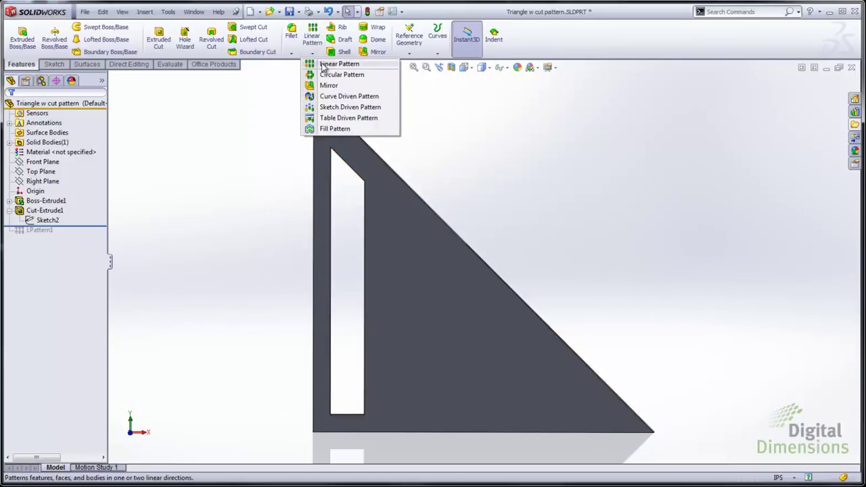
{"action": "left_click", "coordinate": [329, 65]}
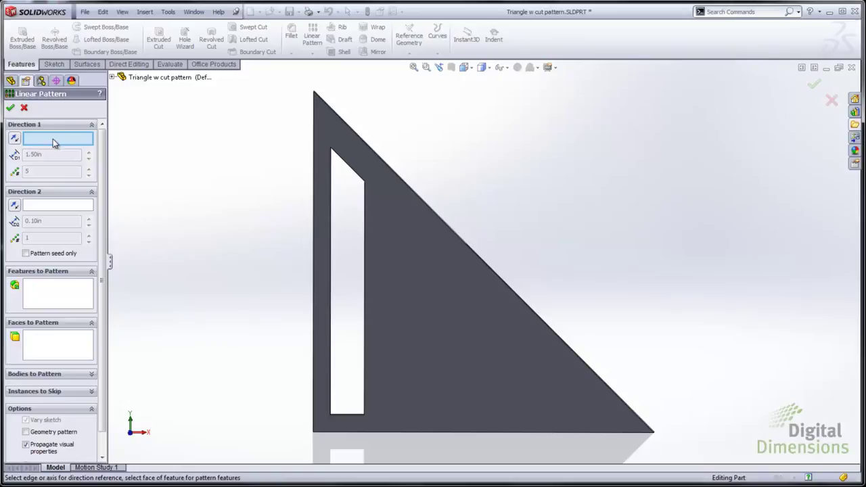
{"action": "left_click", "coordinate": [112, 77]}
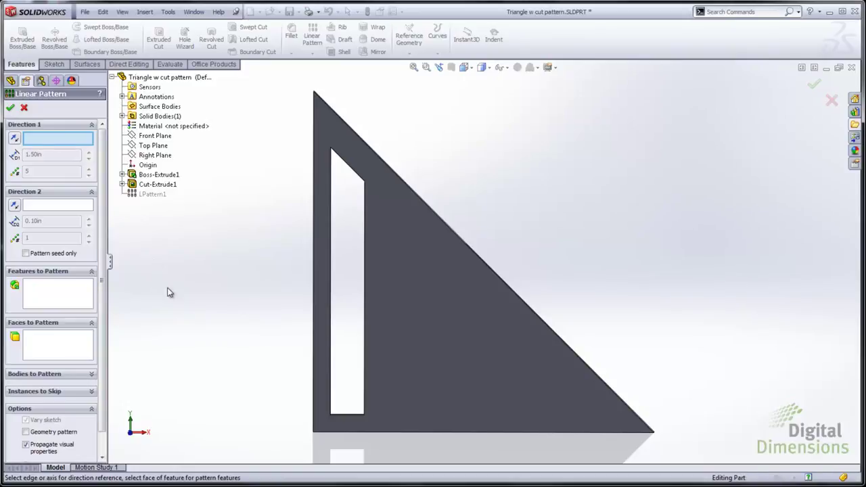
{"action": "left_click", "coordinate": [157, 185]}
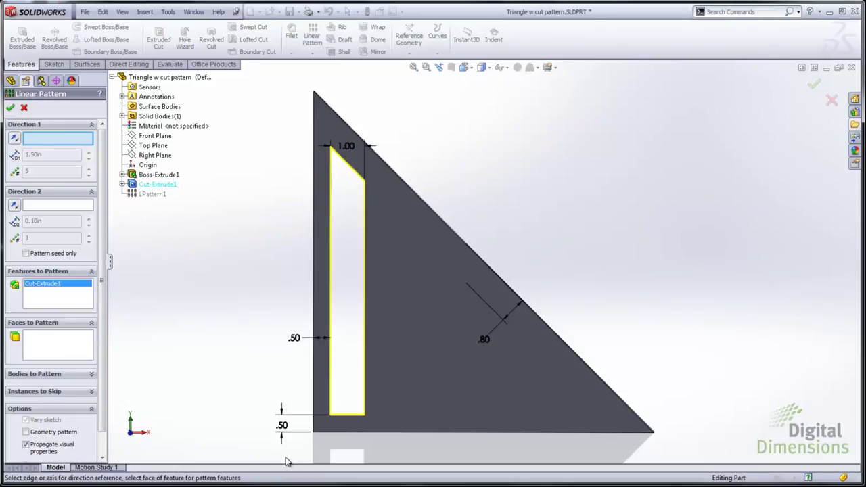
{"action": "left_click", "coordinate": [327, 433]}
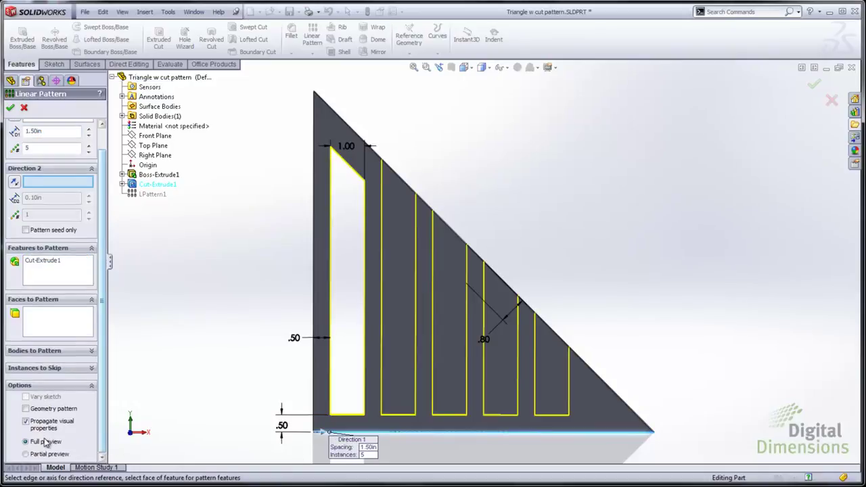
{"action": "left_click", "coordinate": [27, 455]}
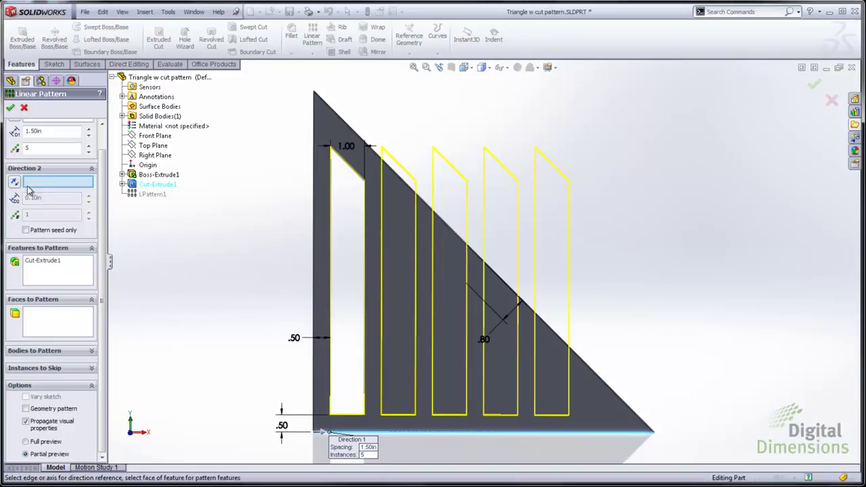
{"action": "scroll", "coordinate": [100, 186], "scroll_direction": "up", "scroll_amount": 2}
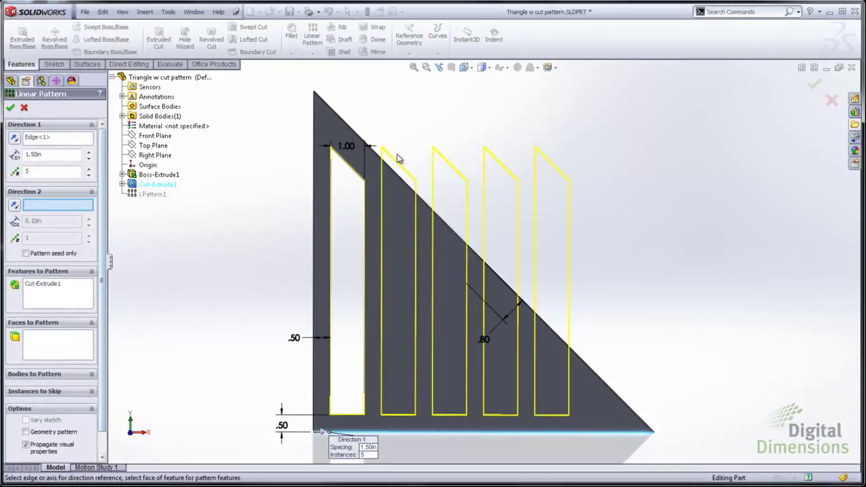
Replace the pattern's Direction 1 edge with the horizontal .50 sketch dimension and reverse the direction into the triangle.
{"action": "left_click", "coordinate": [52, 142]}
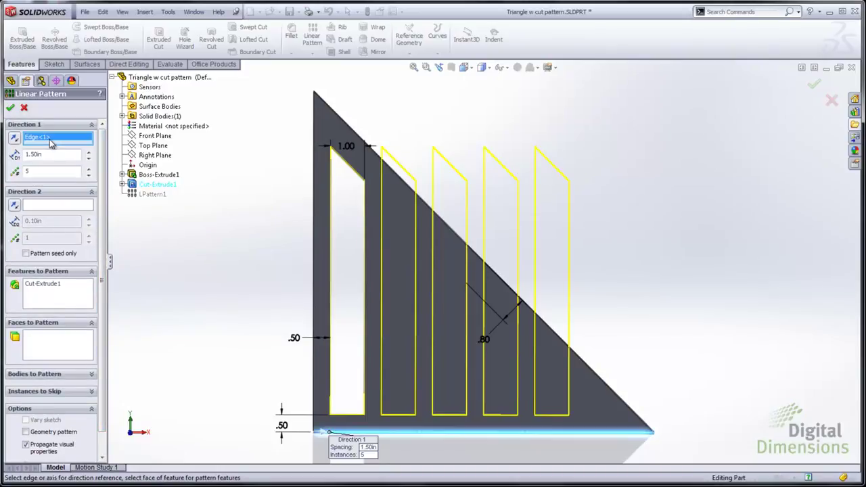
{"action": "right_click", "coordinate": [57, 147]}
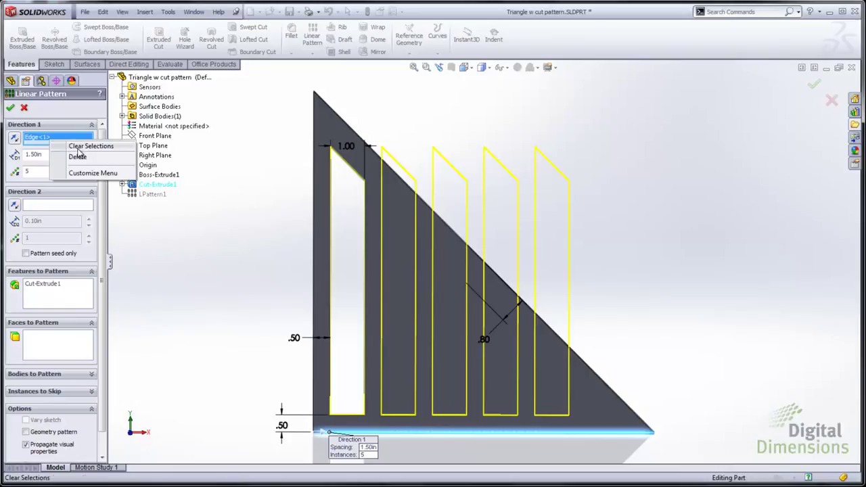
{"action": "left_click", "coordinate": [75, 148]}
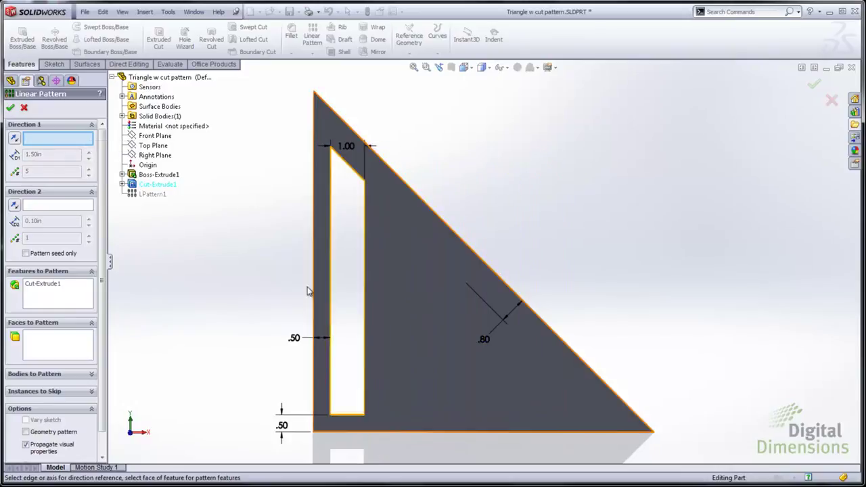
{"action": "left_click", "coordinate": [295, 339]}
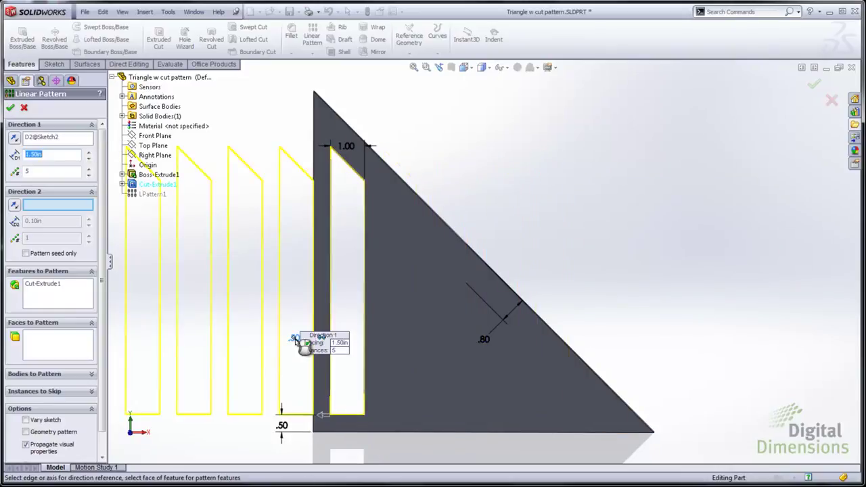
{"action": "left_click", "coordinate": [15, 139]}
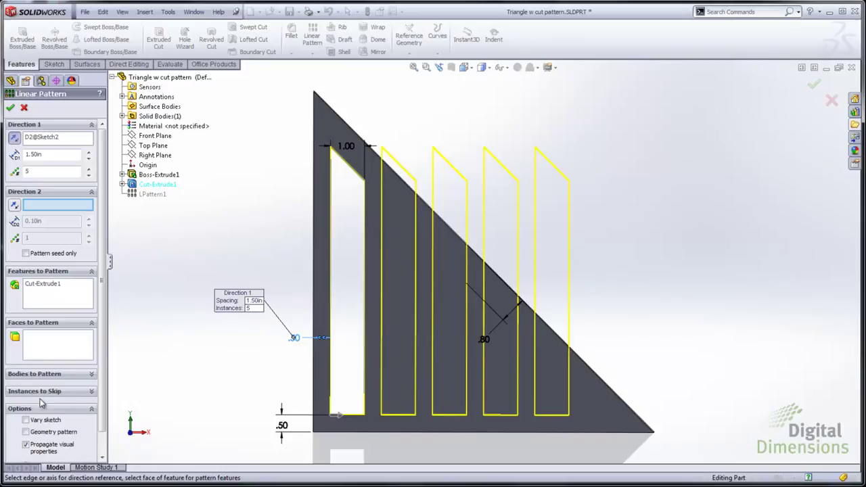
Enable Vary sketch with full preview and accept the linear pattern of five cuts at 1.50 in spacing.
{"action": "scroll", "coordinate": [98, 390], "scroll_direction": "down", "scroll_amount": 1}
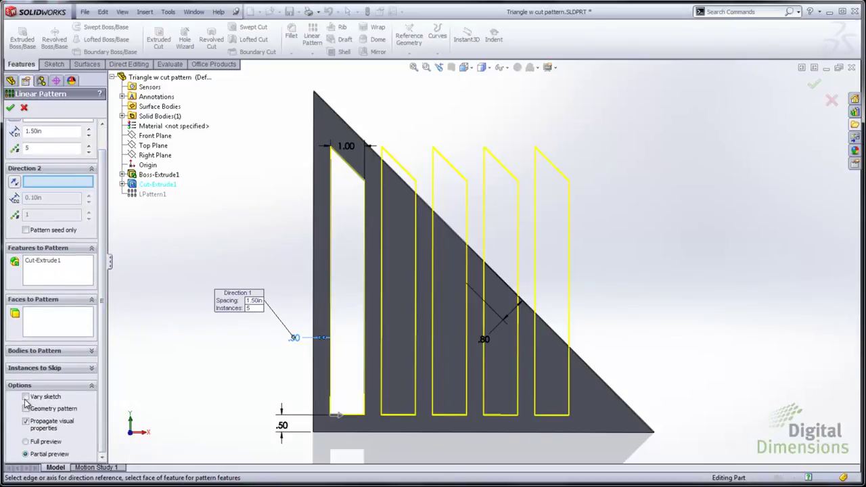
{"action": "left_click", "coordinate": [26, 398]}
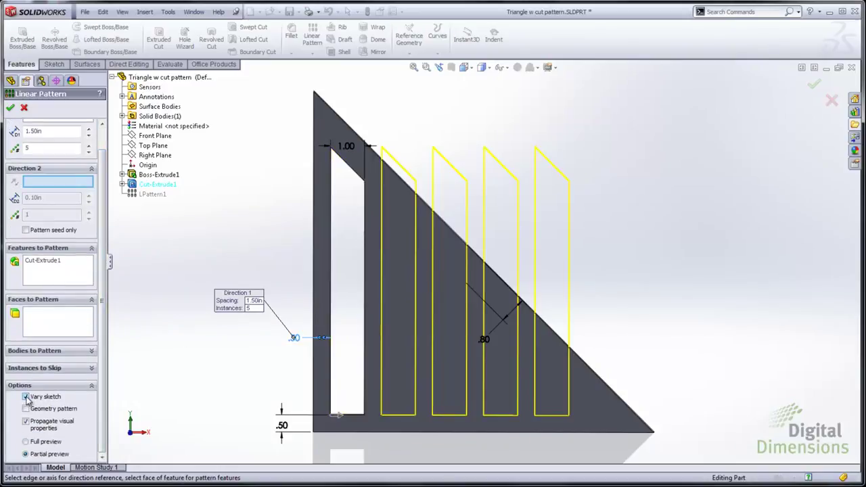
{"action": "left_click", "coordinate": [25, 442]}
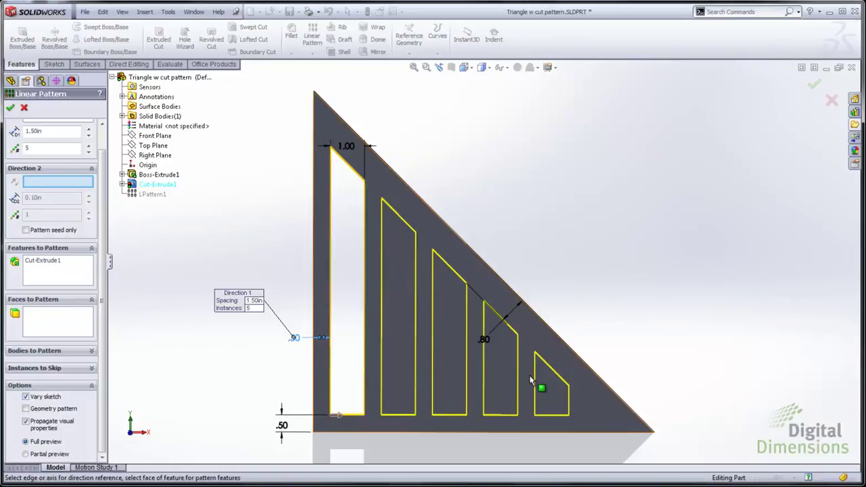
{"action": "left_click", "coordinate": [11, 108]}
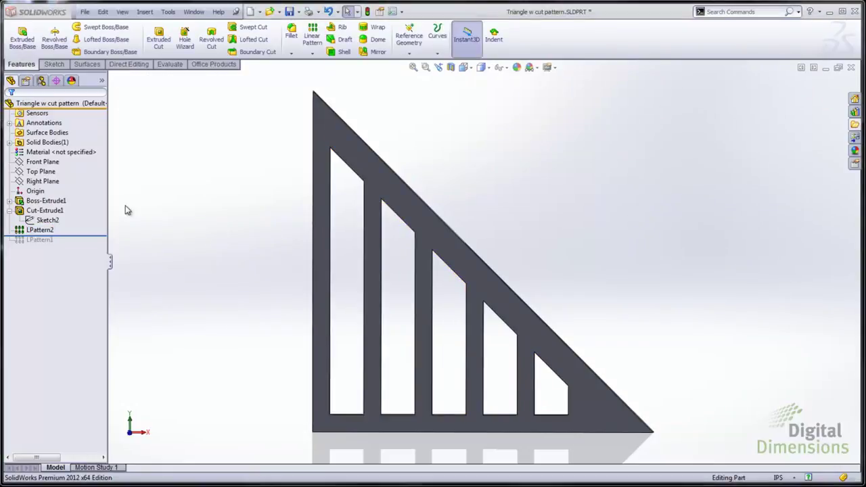
Switch to the Circular cut example part and roll it back to before LPattern1.
{"action": "key", "text": "ctrl+Tab"}
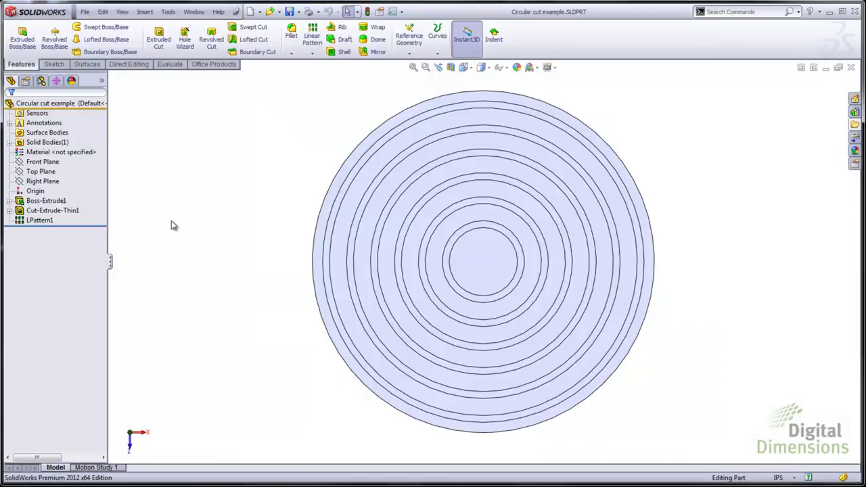
{"action": "left_click", "coordinate": [39, 220]}
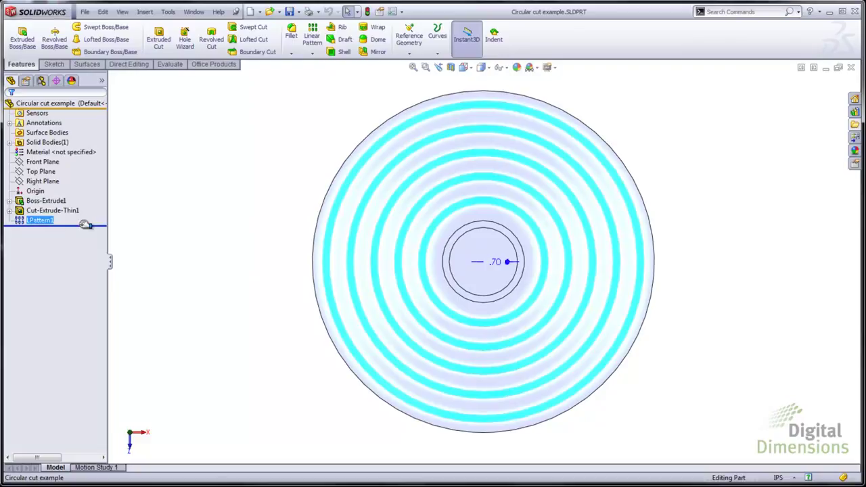
{"action": "left_click_drag", "start_coordinate": [85, 224], "coordinate": [87, 216]}
{"action": "scroll", "coordinate": [512, 257], "scroll_direction": "down", "scroll_amount": 2}
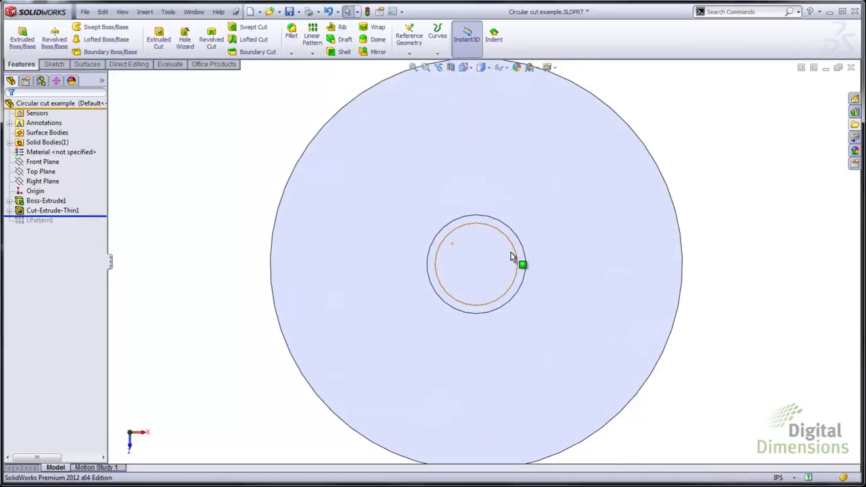
Examine the sketch of Cut-Extrude-Thin1 and the dimension that drives the ring's radius.
{"action": "left_click", "coordinate": [42, 211]}
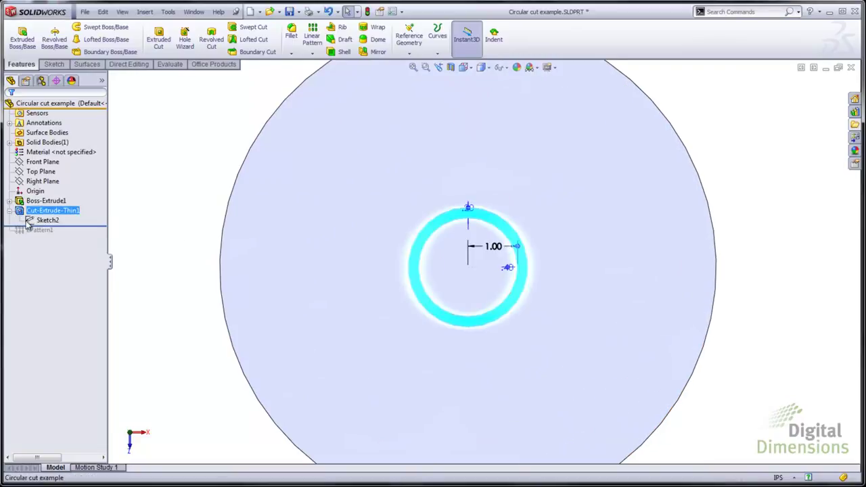
{"action": "left_click", "coordinate": [30, 221]}
{"action": "left_click", "coordinate": [37, 192]}
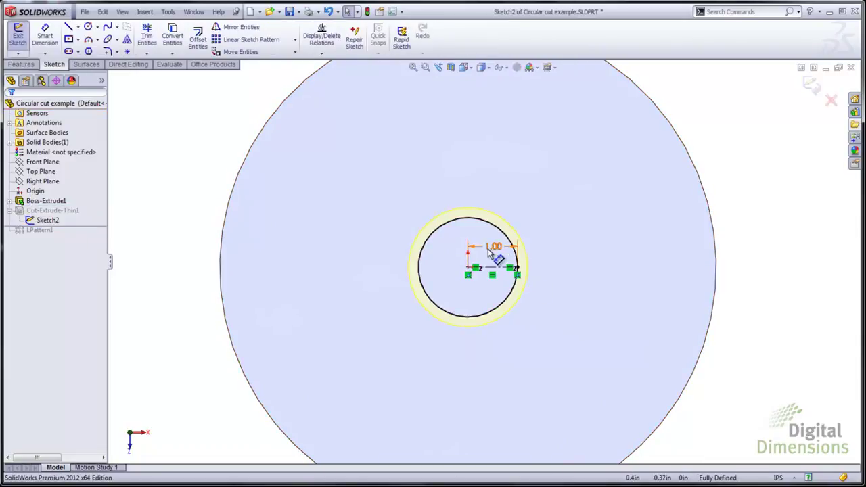
{"action": "left_click", "coordinate": [812, 83]}
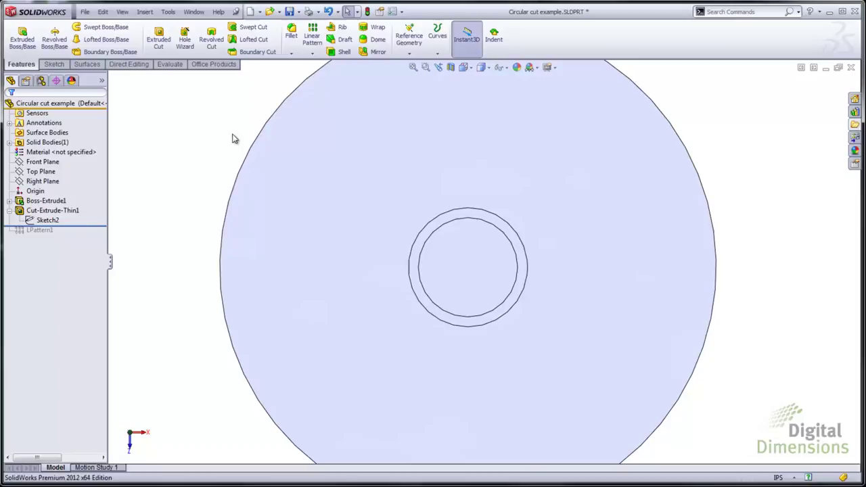
{"action": "left_click", "coordinate": [46, 222]}
{"action": "left_click", "coordinate": [52, 210]}
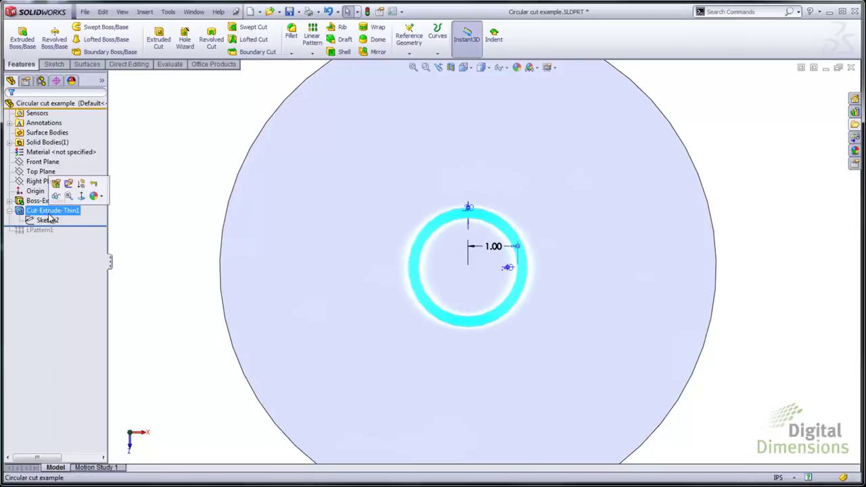
{"action": "mouse_move", "coordinate": [519, 251]}
{"action": "left_mouse_down"}
{"action": "mouse_move", "coordinate": [682, 267]}
{"action": "mouse_move", "coordinate": [653, 250]}
{"action": "mouse_move", "coordinate": [519, 235]}
{"action": "left_mouse_up"}
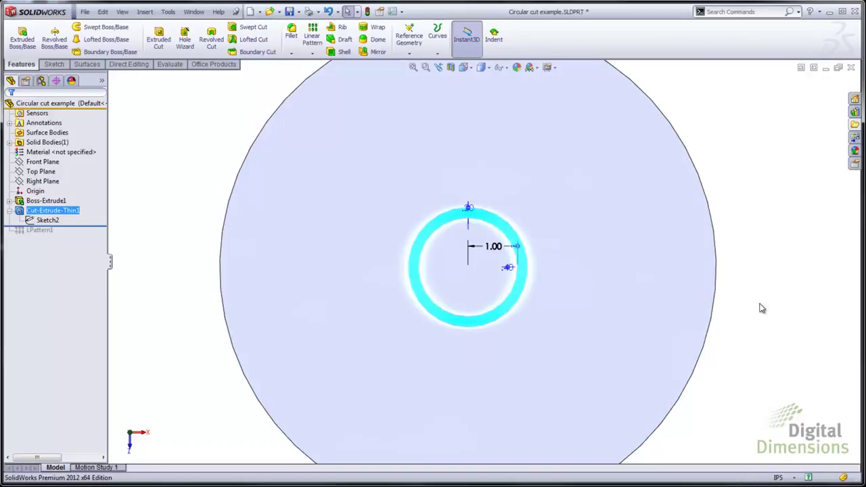
{"action": "left_click", "coordinate": [812, 304]}
Roll forward past LPattern1, open it for editing, and compare its preview with Vary sketch off and on.
{"action": "left_click_drag", "start_coordinate": [83, 226], "coordinate": [83, 240]}
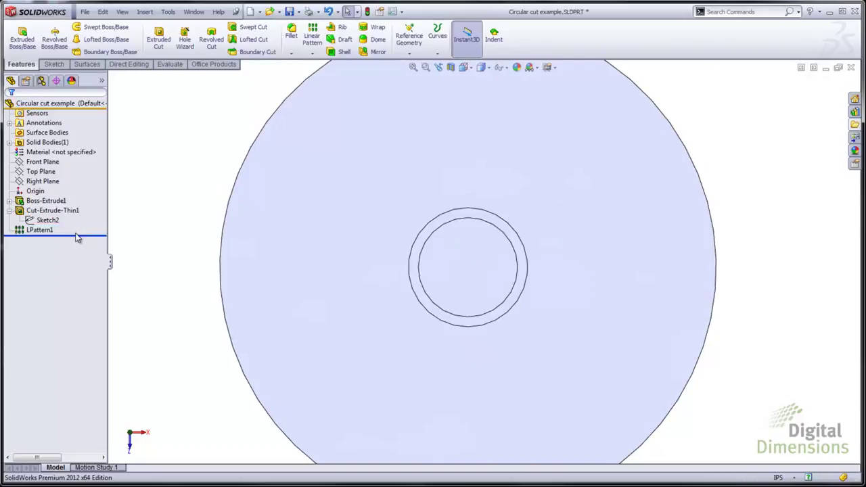
{"action": "left_click", "coordinate": [39, 231]}
{"action": "left_click", "coordinate": [44, 202]}
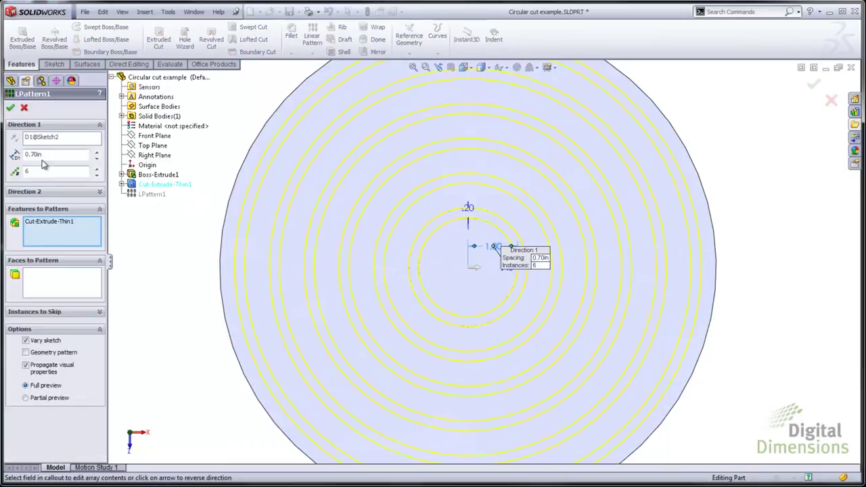
{"action": "left_click", "coordinate": [26, 341]}
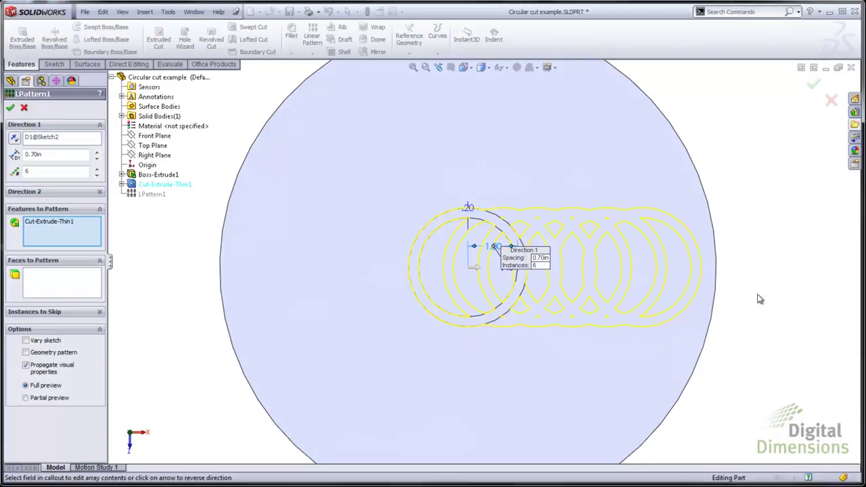
{"action": "left_click", "coordinate": [26, 342]}
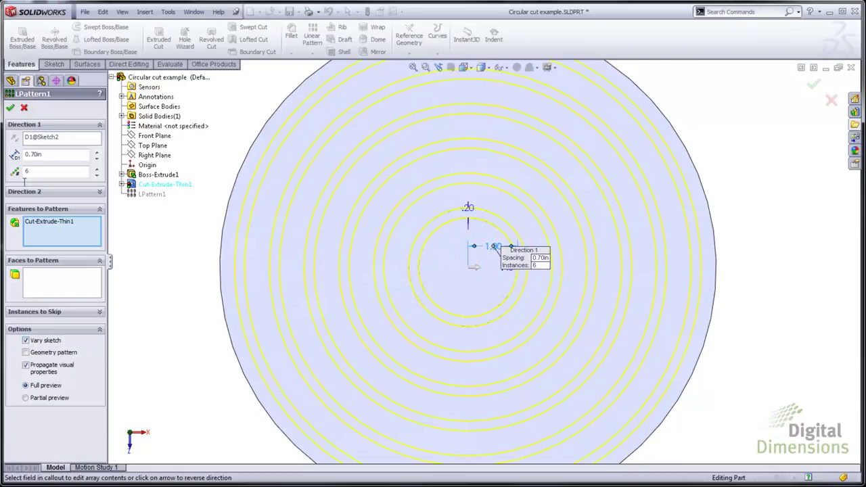
Accept the LPattern1 edit with Vary sketch on and switch to the Two sided spline extrude part.
{"action": "left_click", "coordinate": [11, 110]}
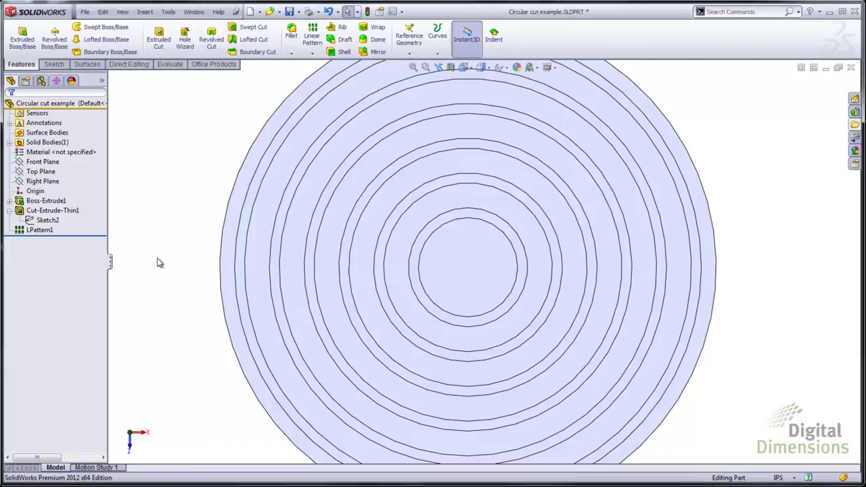
{"action": "key", "text": "ctrl+Tab"}
{"action": "key", "text": "ctrl+Tab"}
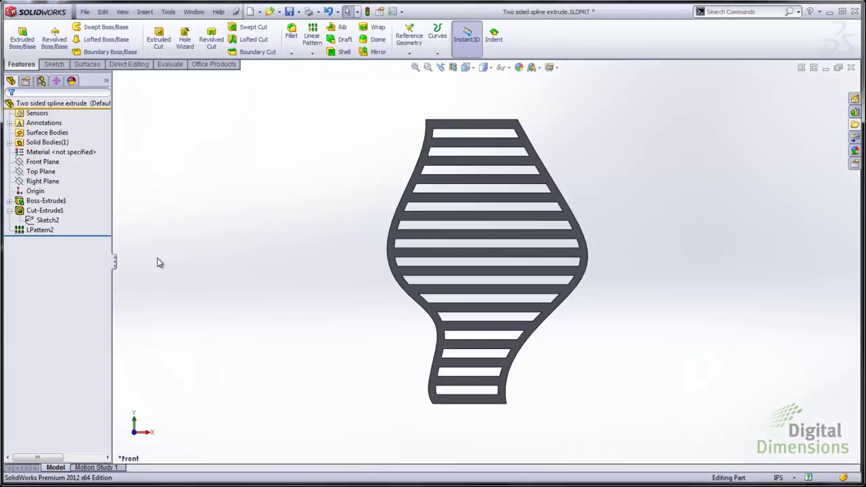
Highlight LPattern2 and examine how its slots follow the part's two curved sides.
{"action": "left_click", "coordinate": [46, 231]}
{"action": "scroll", "coordinate": [490, 144], "scroll_direction": "down", "scroll_amount": 5}
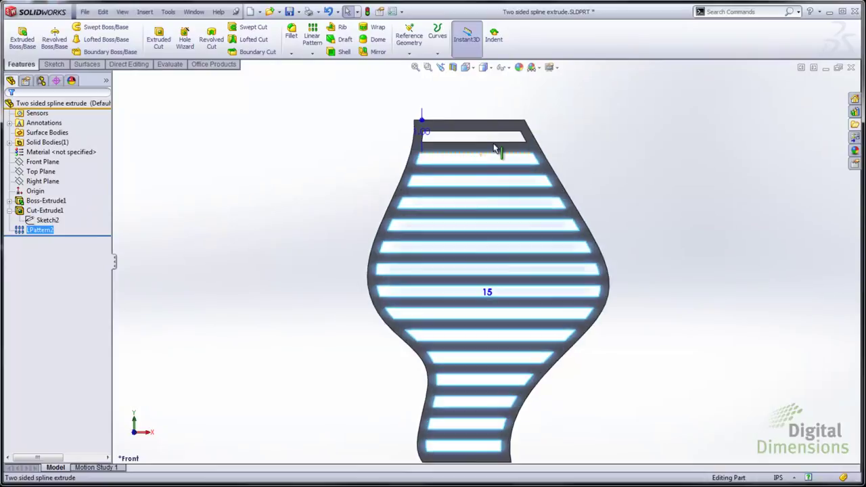
{"action": "left_click", "coordinate": [263, 171]}
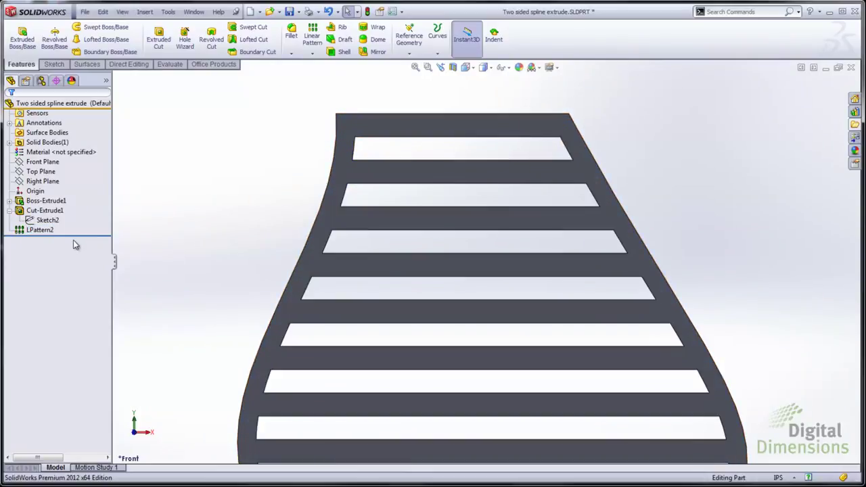
Roll the part back to before LPattern2 and examine the dimensions that control Cut-Extrude1.
{"action": "left_click_drag", "start_coordinate": [79, 231], "coordinate": [79, 226]}
{"action": "left_click", "coordinate": [51, 210]}
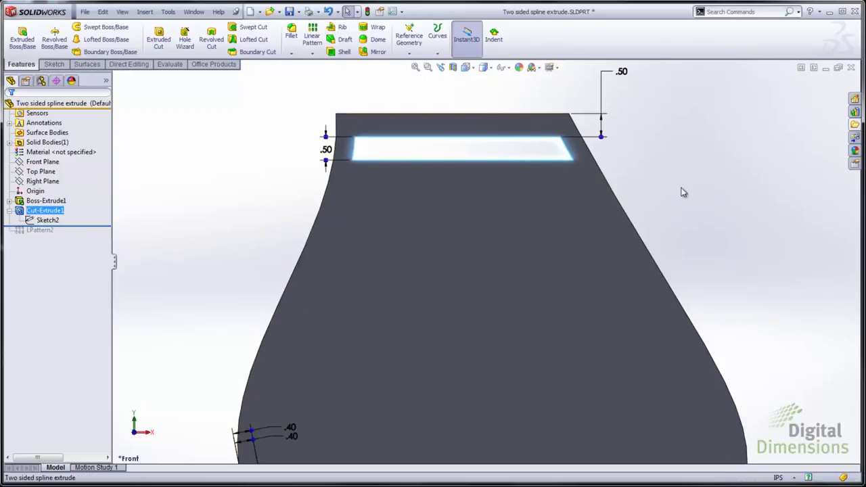
{"action": "mouse_move", "coordinate": [603, 138]}
{"action": "left_mouse_down"}
{"action": "mouse_move", "coordinate": [643, 226]}
{"action": "mouse_move", "coordinate": [669, 371]}
{"action": "mouse_move", "coordinate": [659, 284]}
{"action": "mouse_move", "coordinate": [634, 244]}
{"action": "mouse_move", "coordinate": [587, 194]}
{"action": "mouse_move", "coordinate": [516, 161]}
{"action": "mouse_move", "coordinate": [611, 139]}
{"action": "mouse_move", "coordinate": [623, 127]}
{"action": "mouse_move", "coordinate": [613, 136]}
{"action": "left_mouse_up"}
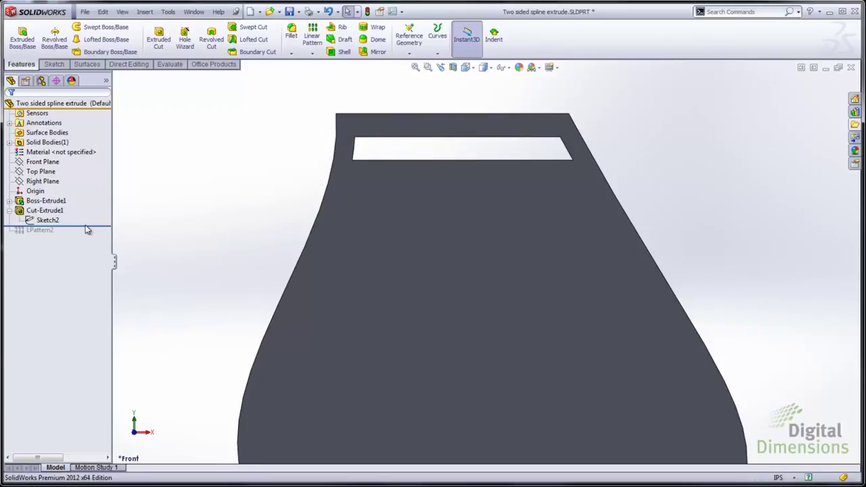
Roll forward past LPattern2, open it for editing to examine its driving dimension and Vary sketch preview, and close it.
{"action": "left_click_drag", "start_coordinate": [87, 226], "coordinate": [87, 236]}
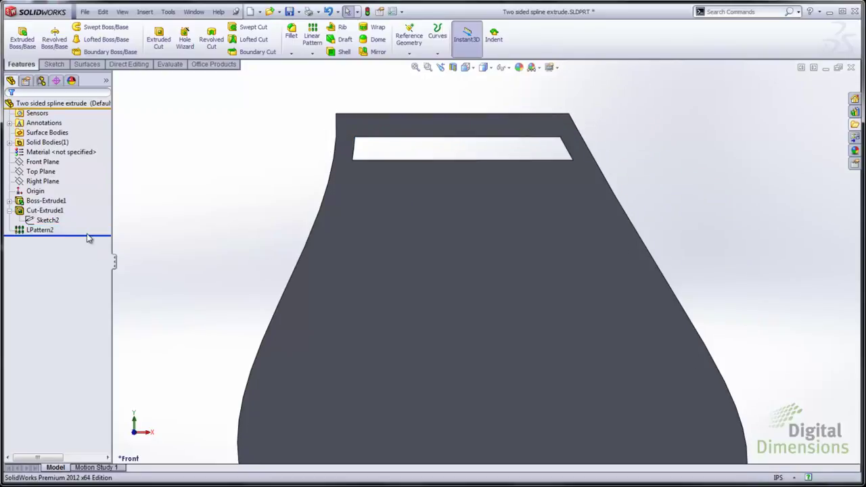
{"action": "left_click", "coordinate": [35, 231]}
{"action": "left_click", "coordinate": [42, 213]}
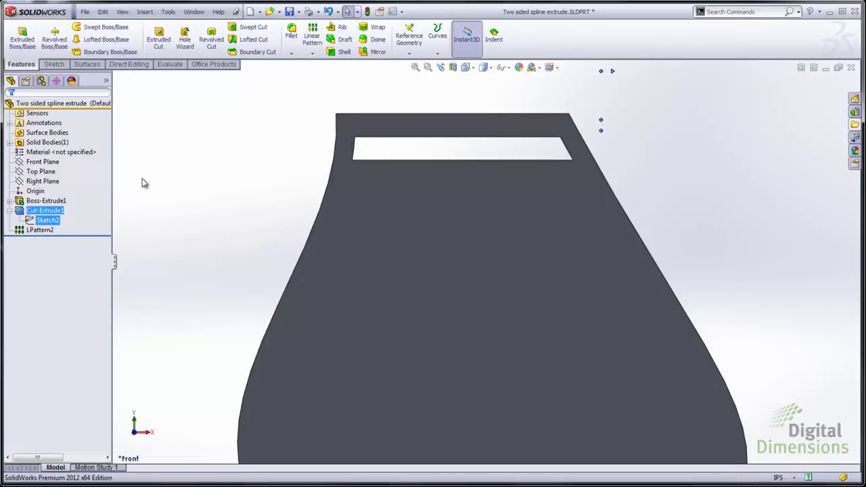
{"action": "scroll", "coordinate": [641, 194], "scroll_direction": "up", "scroll_amount": 1}
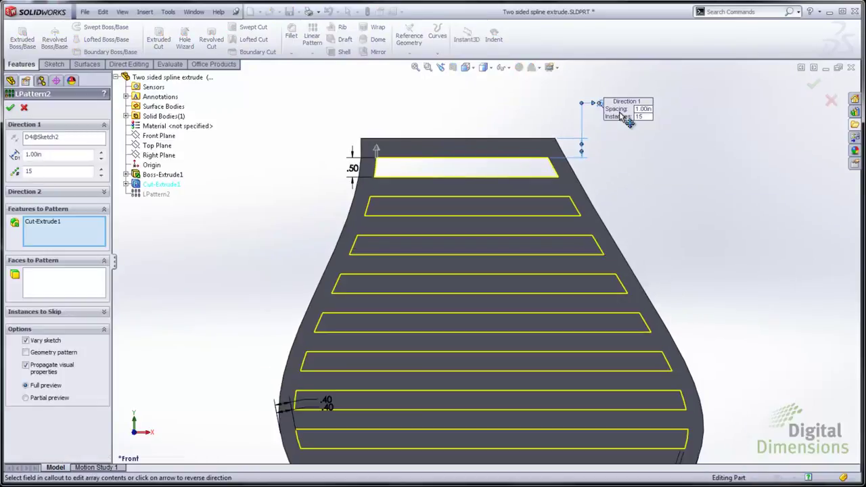
{"action": "left_click_drag", "start_coordinate": [652, 116], "coordinate": [690, 90]}
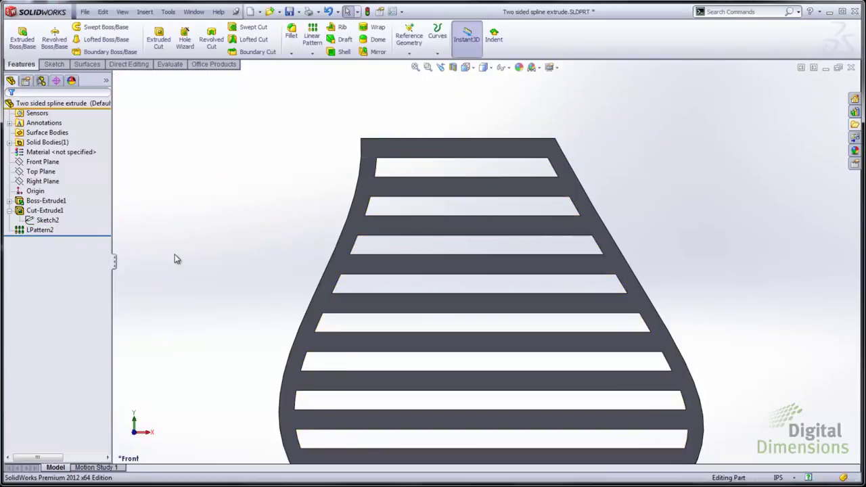
Switch to the Grate Pattern part and highlight CirPattern1 and LPattern1 to examine which slots each one creates.
{"action": "key", "text": "ctrl+Tab"}
{"action": "key", "text": "ctrl+Tab"}
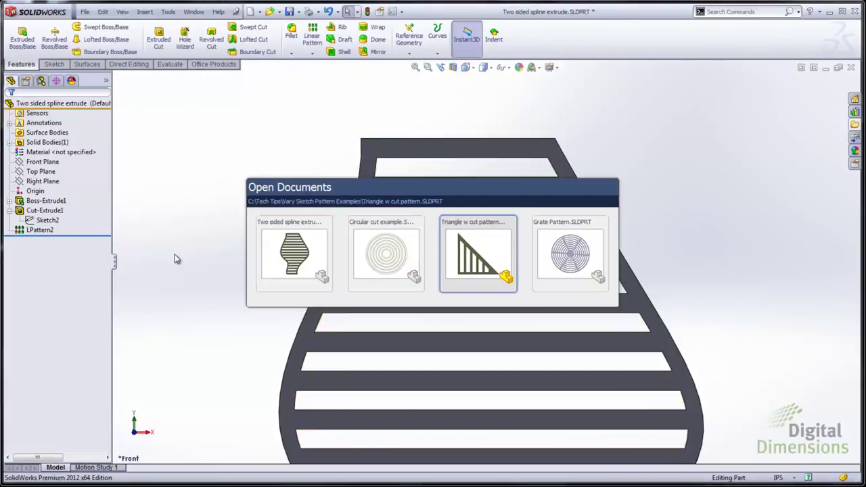
{"action": "key", "text": "ctrl+Tab"}
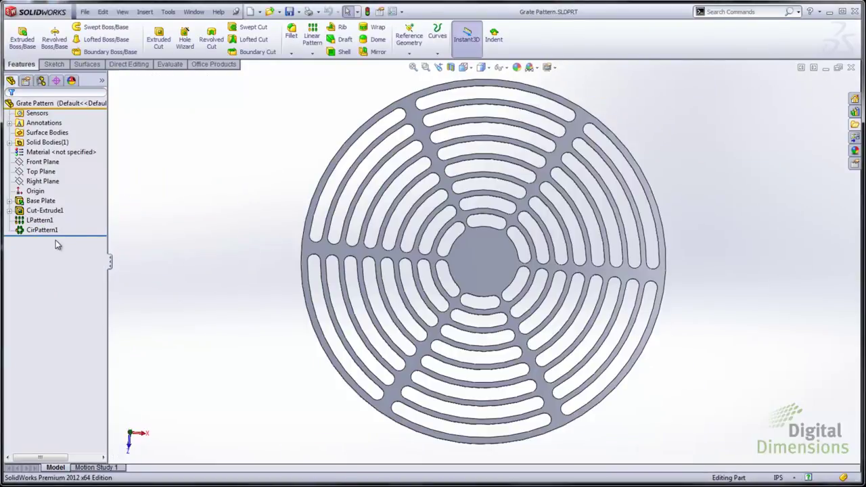
{"action": "left_click", "coordinate": [40, 230]}
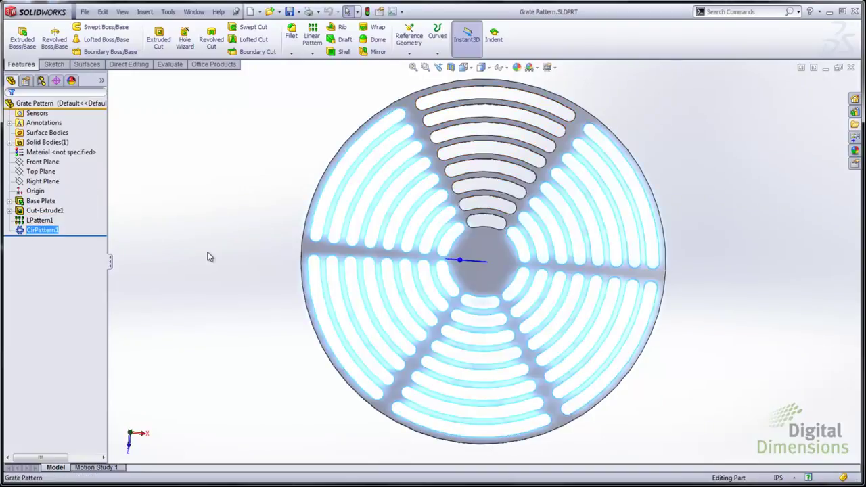
{"action": "left_click", "coordinate": [209, 255]}
{"action": "left_click", "coordinate": [39, 220]}
{"action": "left_click", "coordinate": [201, 248]}
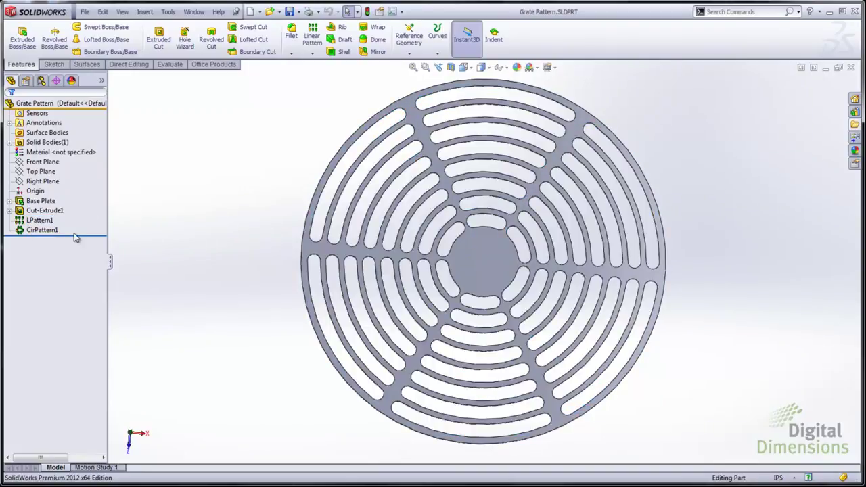
Roll the grate back to before CirPattern1 to check the LPattern1 slots, and further back to before LPattern1.
{"action": "left_click_drag", "start_coordinate": [79, 233], "coordinate": [72, 226]}
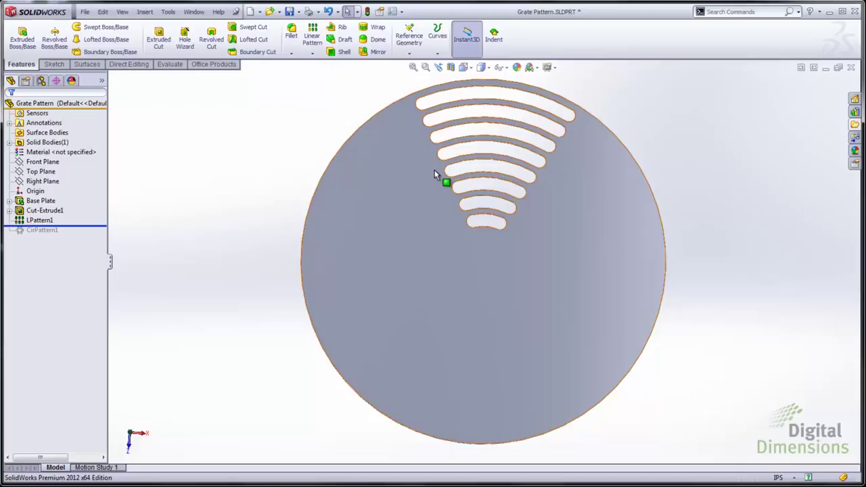
{"action": "scroll", "coordinate": [526, 106], "scroll_direction": "down", "scroll_amount": 3}
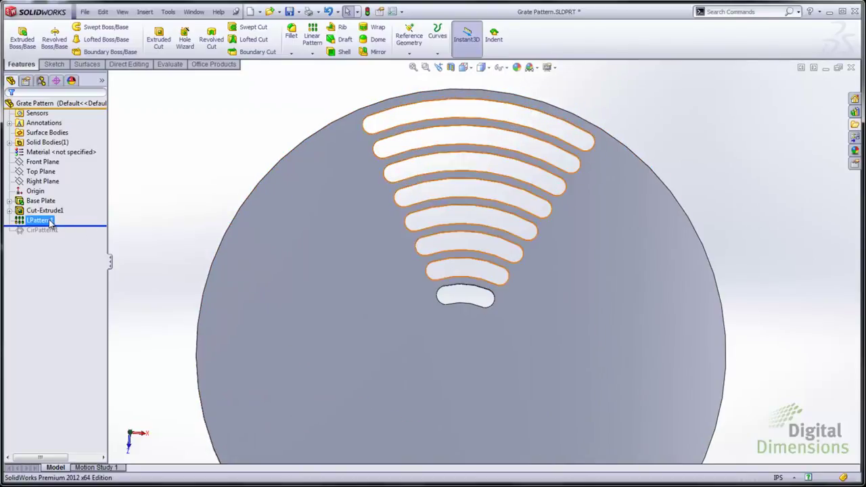
{"action": "left_click_drag", "start_coordinate": [75, 227], "coordinate": [78, 217]}
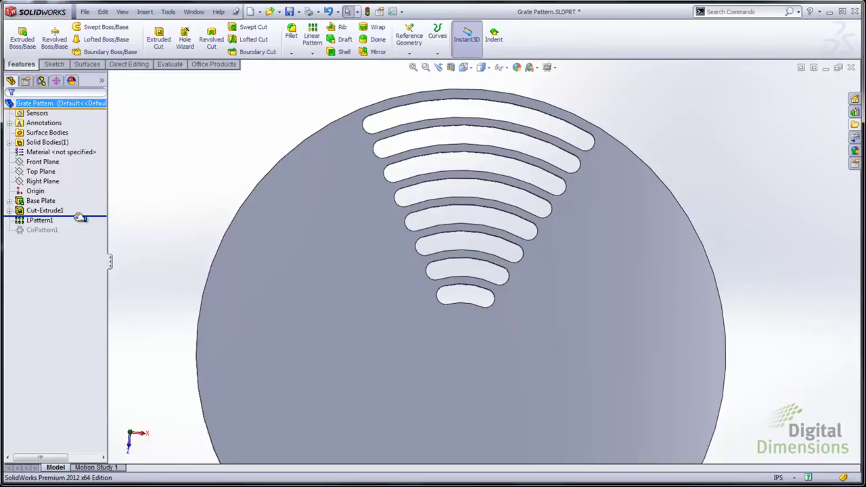
Open Sketch2 of Cut-Extrude1, examine the slot's relations to the angled construction lines, and exit the sketch.
{"action": "left_click", "coordinate": [9, 210]}
{"action": "left_click", "coordinate": [34, 222]}
{"action": "left_click", "coordinate": [39, 189]}
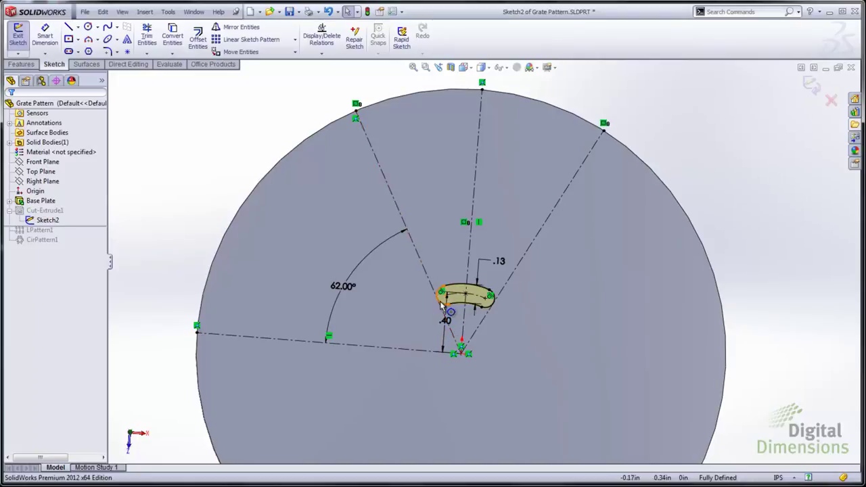
{"action": "scroll", "coordinate": [441, 306], "scroll_direction": "down", "scroll_amount": 5}
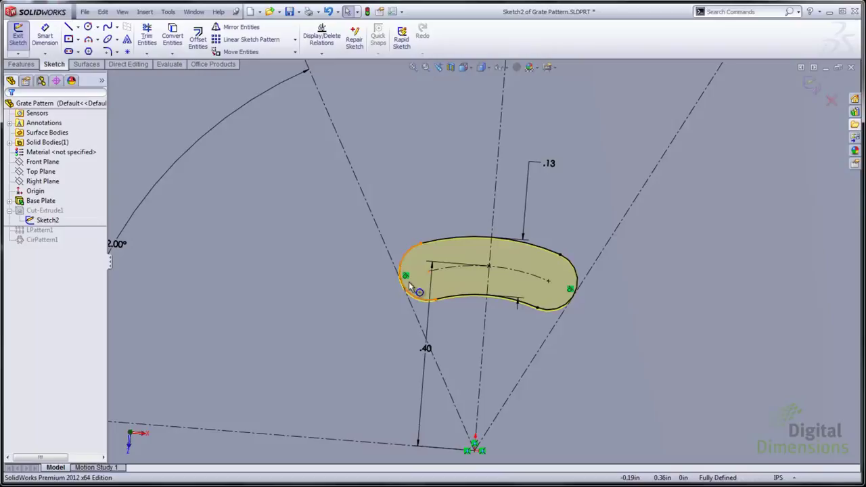
{"action": "scroll", "coordinate": [596, 309], "scroll_direction": "up", "scroll_amount": 6}
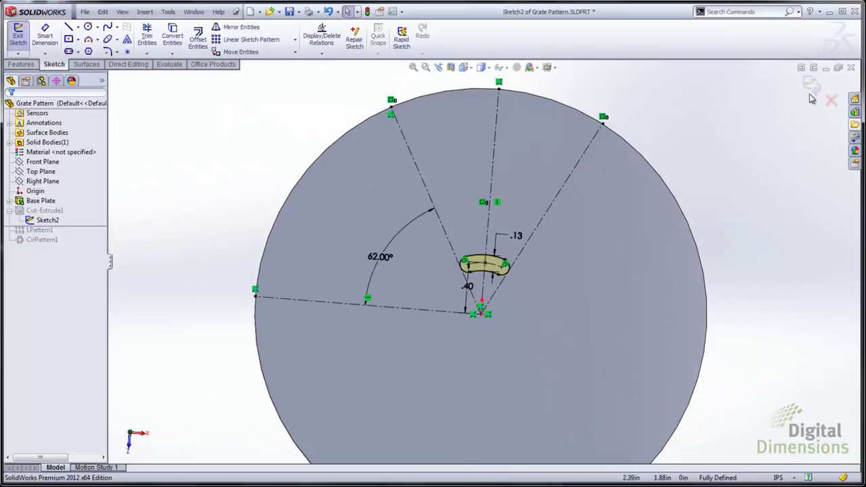
{"action": "left_click", "coordinate": [812, 86]}
Show the dimensions of Cut-Extrude1 and examine the one that sets the slot's distance from the disc's center.
{"action": "left_click", "coordinate": [42, 212]}
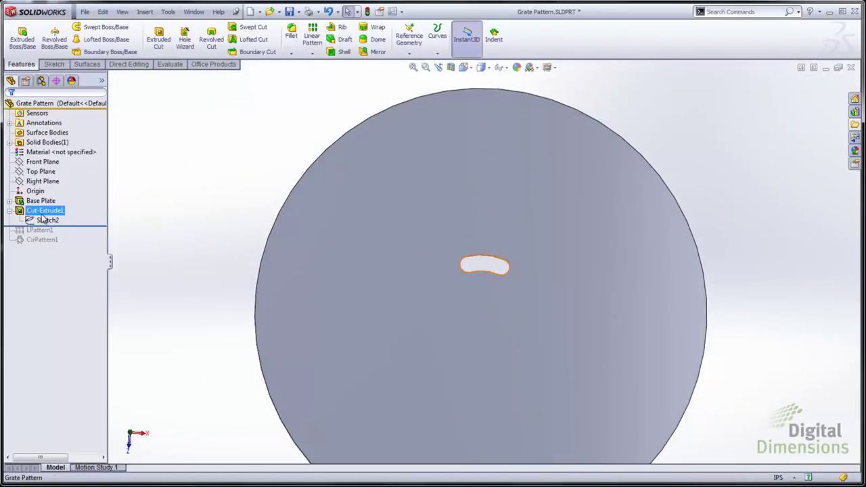
{"action": "mouse_move", "coordinate": [469, 270]}
{"action": "left_mouse_down"}
{"action": "mouse_move", "coordinate": [496, 108]}
{"action": "mouse_move", "coordinate": [464, 267]}
{"action": "mouse_move", "coordinate": [453, 274]}
{"action": "mouse_move", "coordinate": [459, 262]}
{"action": "left_mouse_up"}
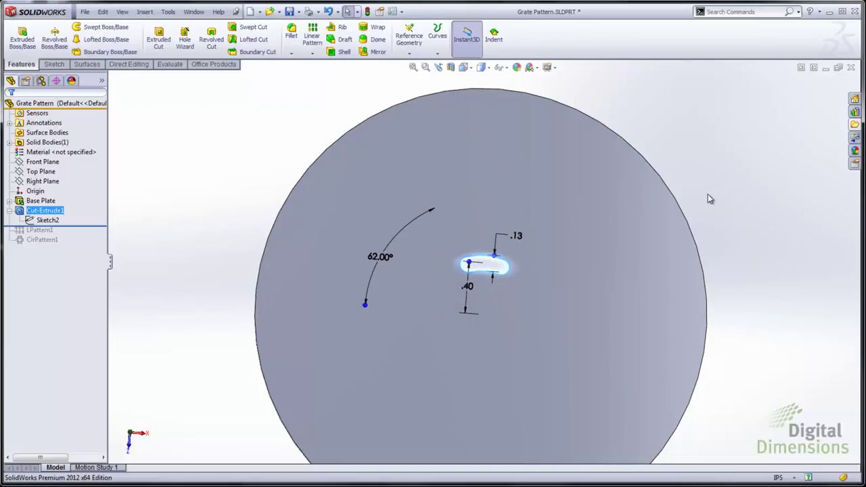
{"action": "left_click", "coordinate": [708, 195]}
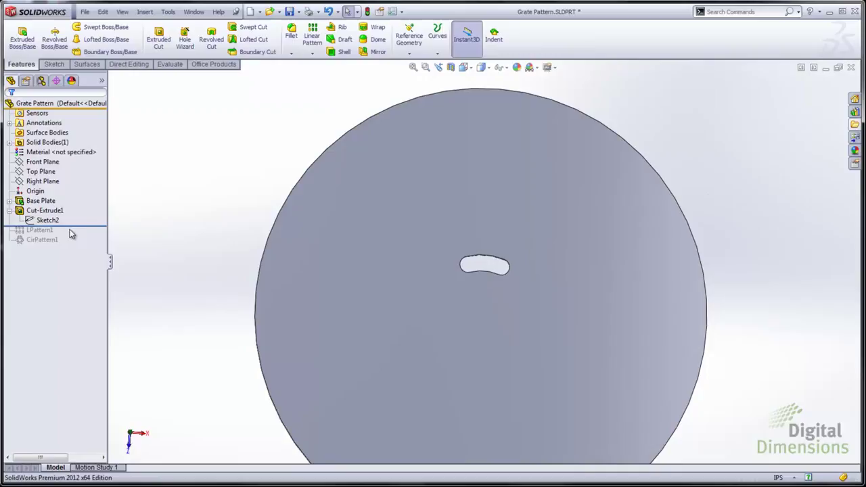
Roll forward past LPattern1, open it for editing to examine its direction dimension, spacing and Vary sketch option, and accept it.
{"action": "left_click_drag", "start_coordinate": [77, 226], "coordinate": [76, 235]}
{"action": "left_click", "coordinate": [39, 230]}
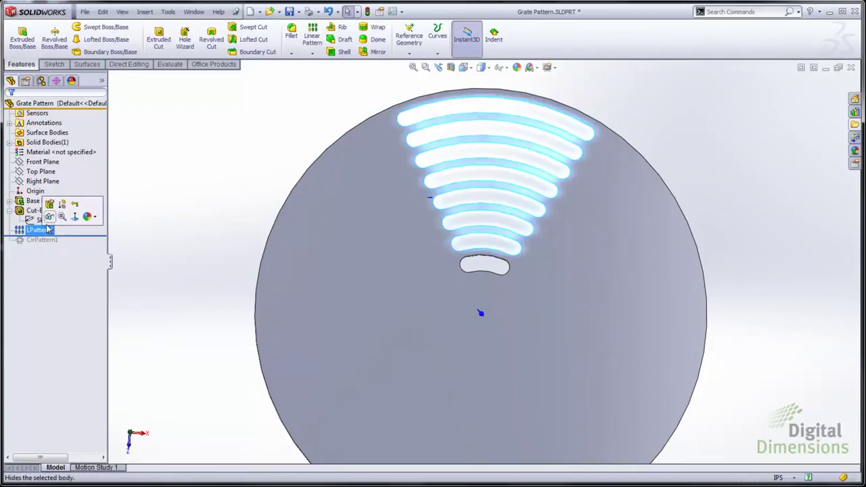
{"action": "left_click", "coordinate": [50, 205]}
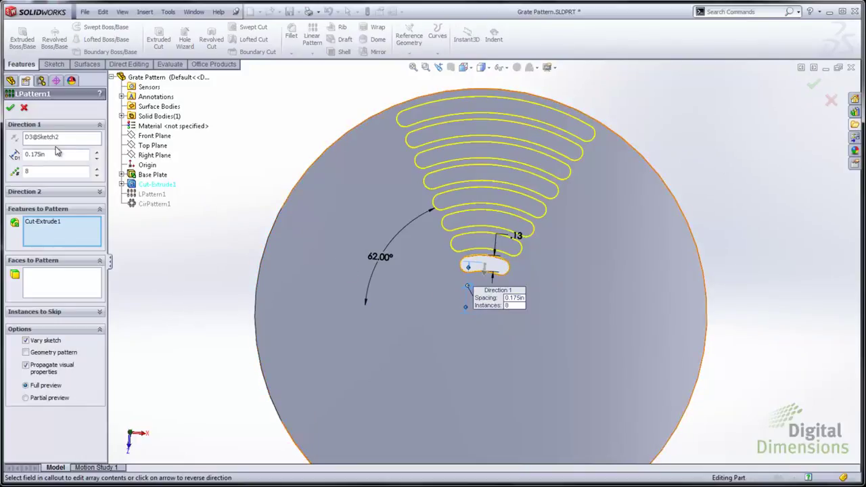
{"action": "left_click", "coordinate": [12, 108]}
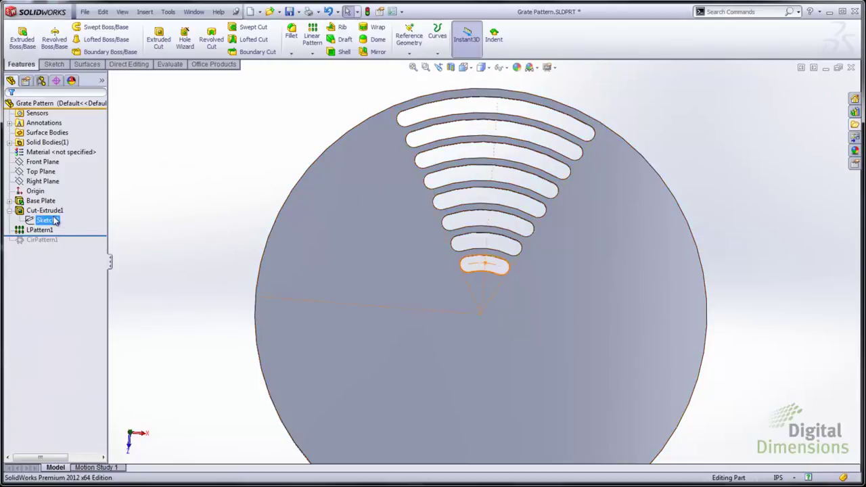
Create a circular pattern of LPattern1 about the disc's outer edge with 6 equally spaced instances over 360 degrees.
{"action": "left_click", "coordinate": [312, 53]}
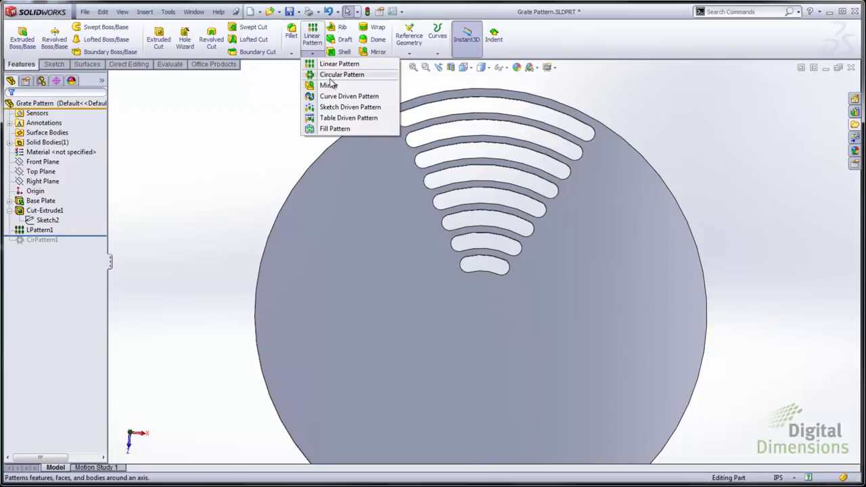
{"action": "left_click", "coordinate": [332, 76]}
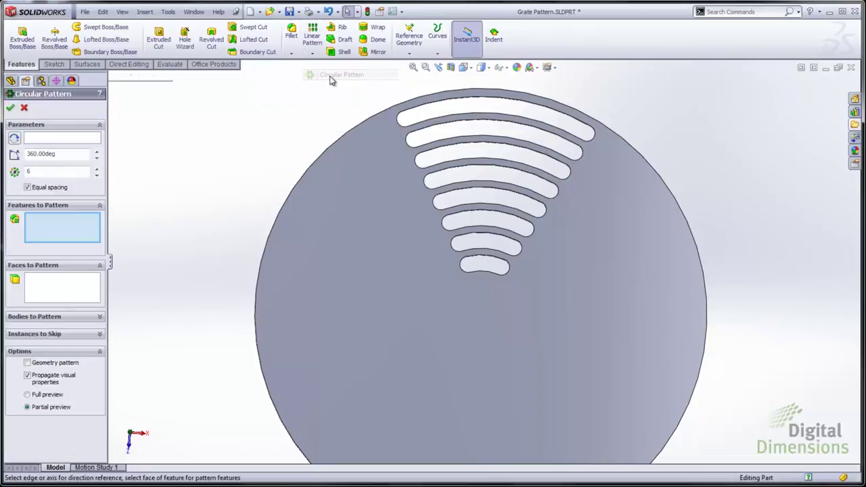
{"action": "left_click", "coordinate": [320, 161]}
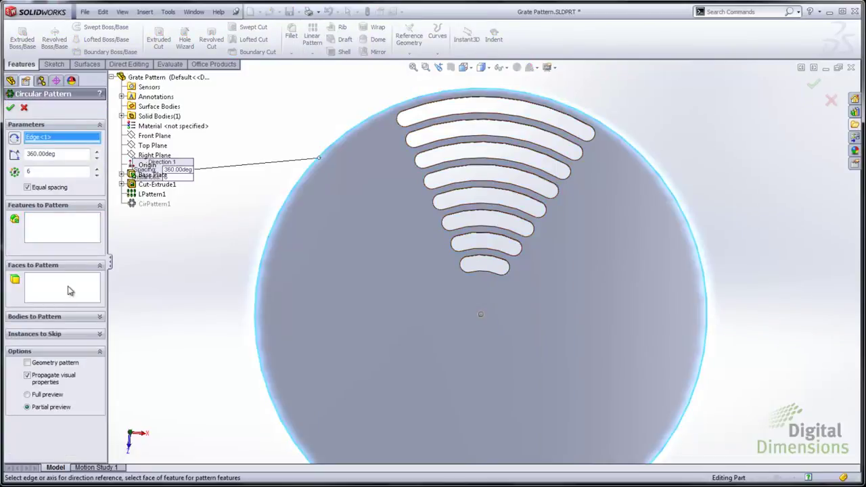
{"action": "left_click", "coordinate": [150, 195]}
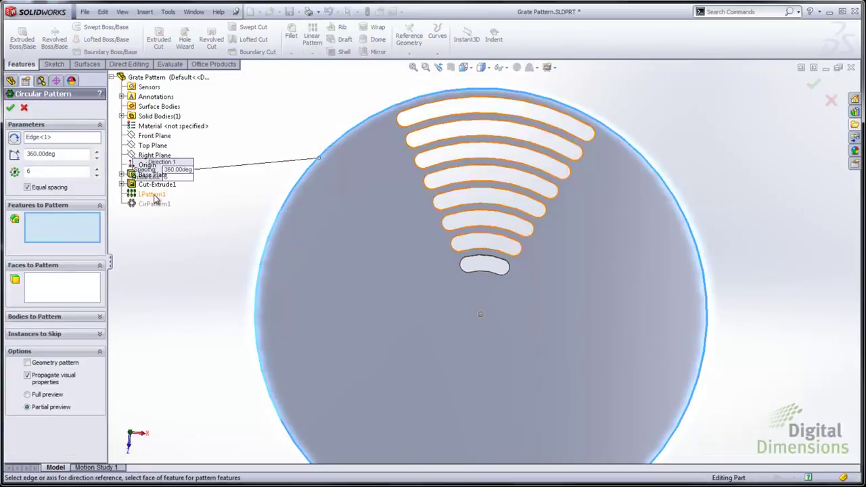
{"action": "left_click", "coordinate": [97, 175]}
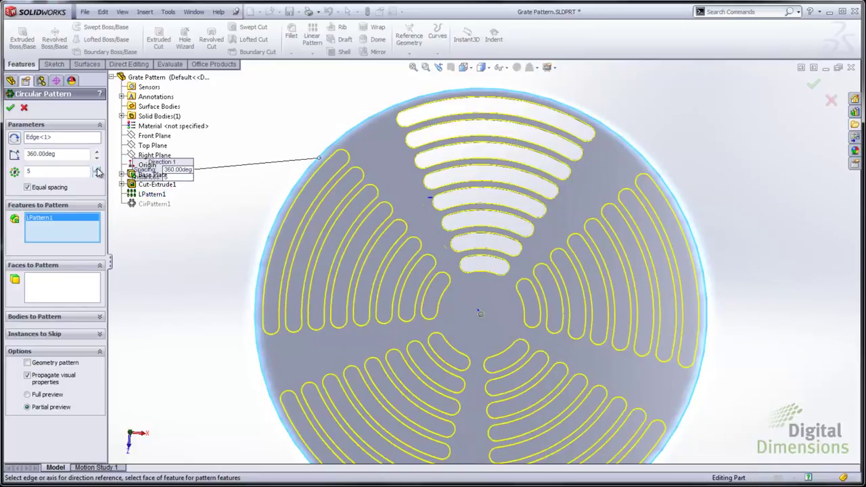
{"action": "left_click", "coordinate": [97, 169]}
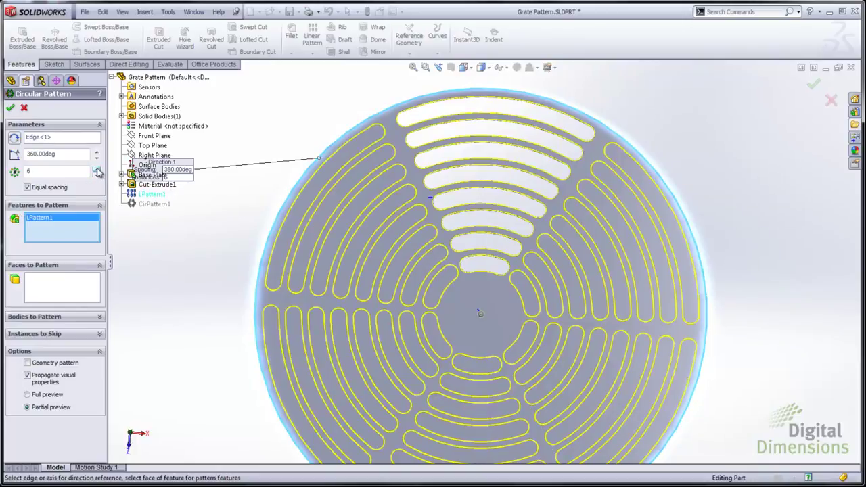
{"action": "left_click", "coordinate": [10, 108]}
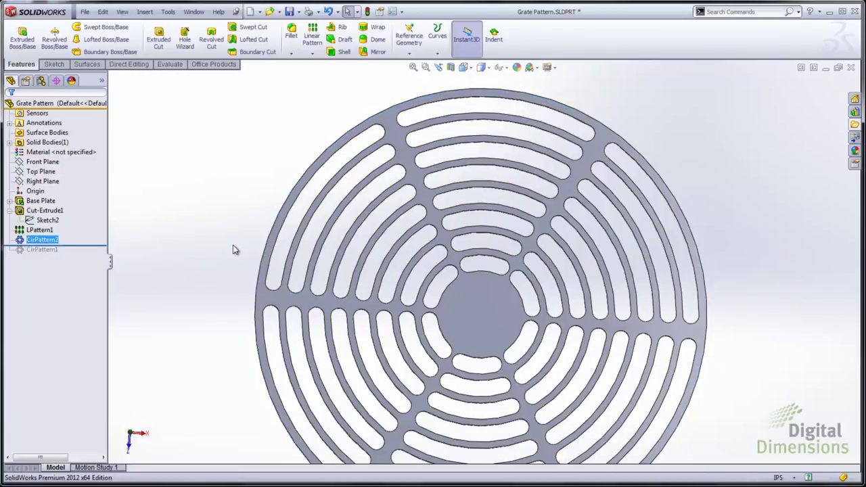
{"action": "key", "text": "f"}
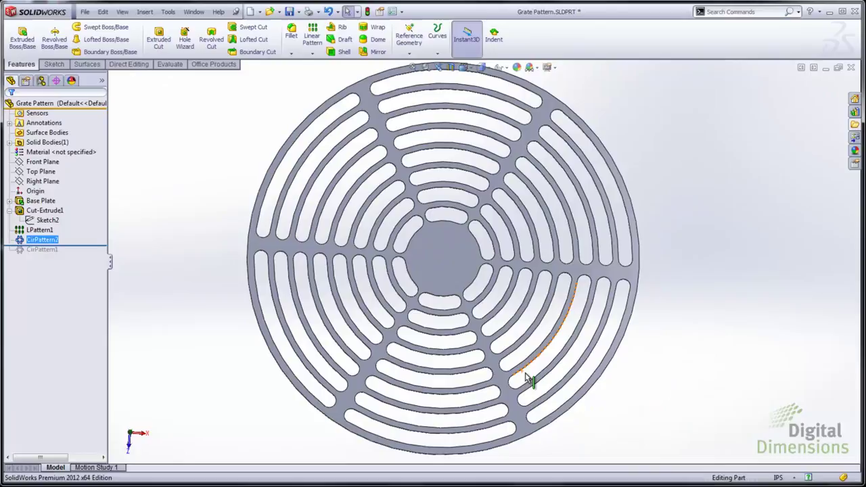